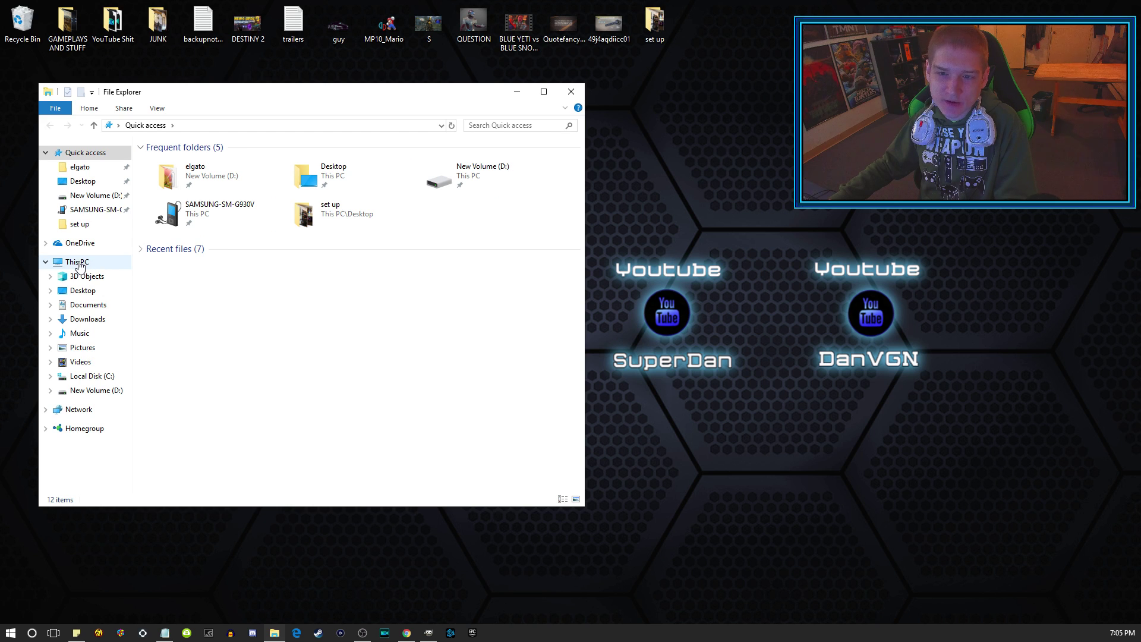
- Open Disk Cleanup from the properties of Local Disk (C:) and review the list of files to delete
click(68, 258)
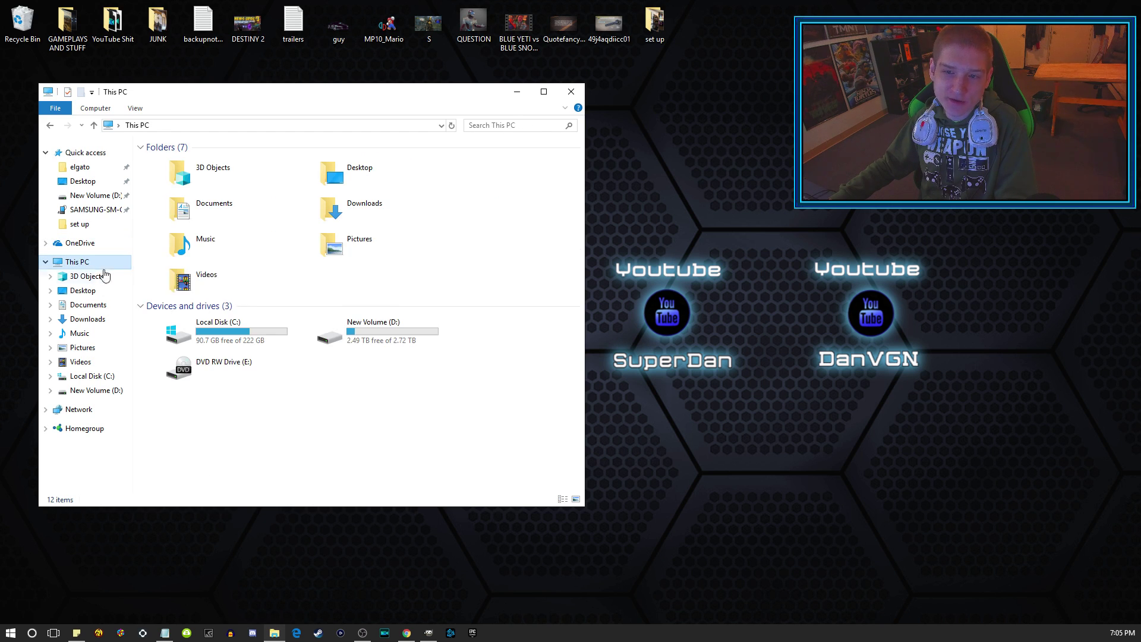
right_click(241, 342)
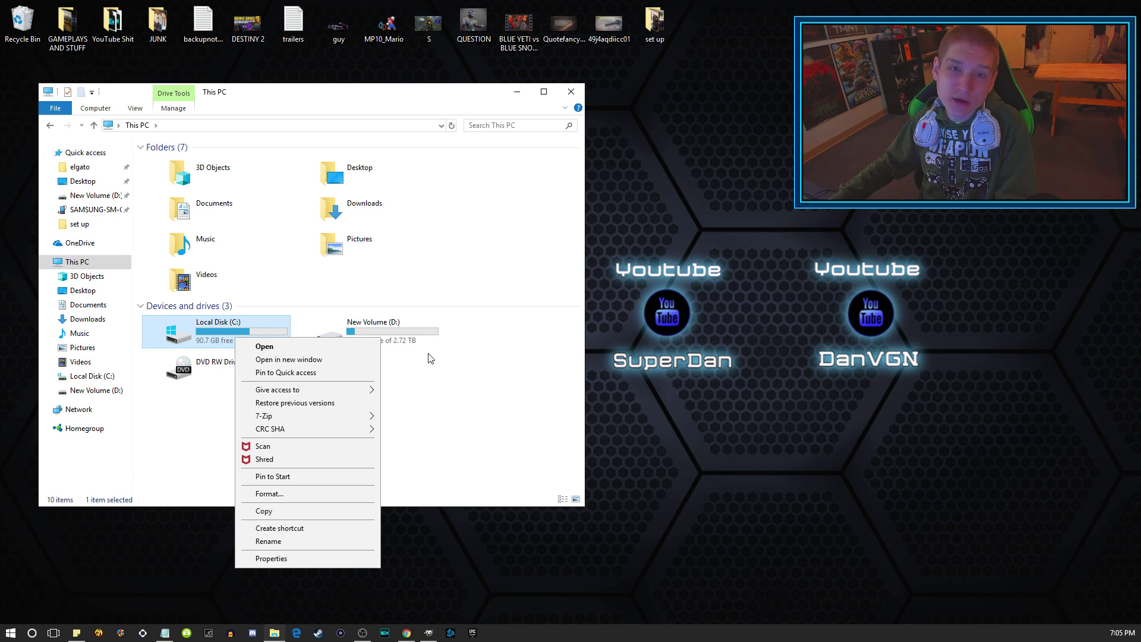
click(312, 559)
click(402, 526)
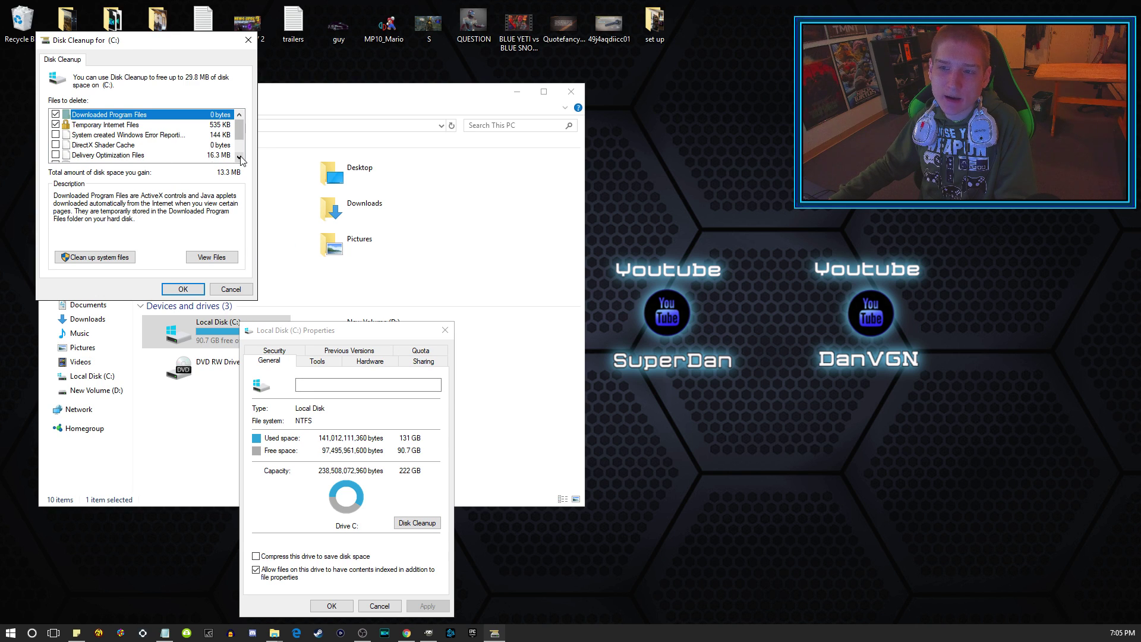
scroll(241, 139, down, 1)
scroll(241, 138, down, 2)
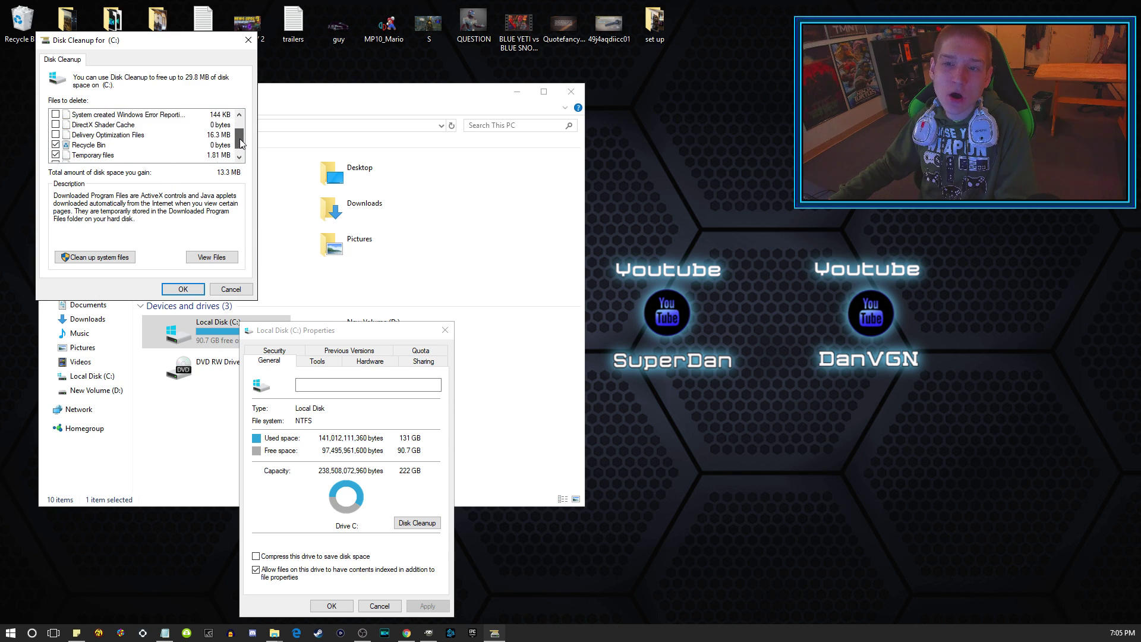
scroll(116, 135, up, 3)
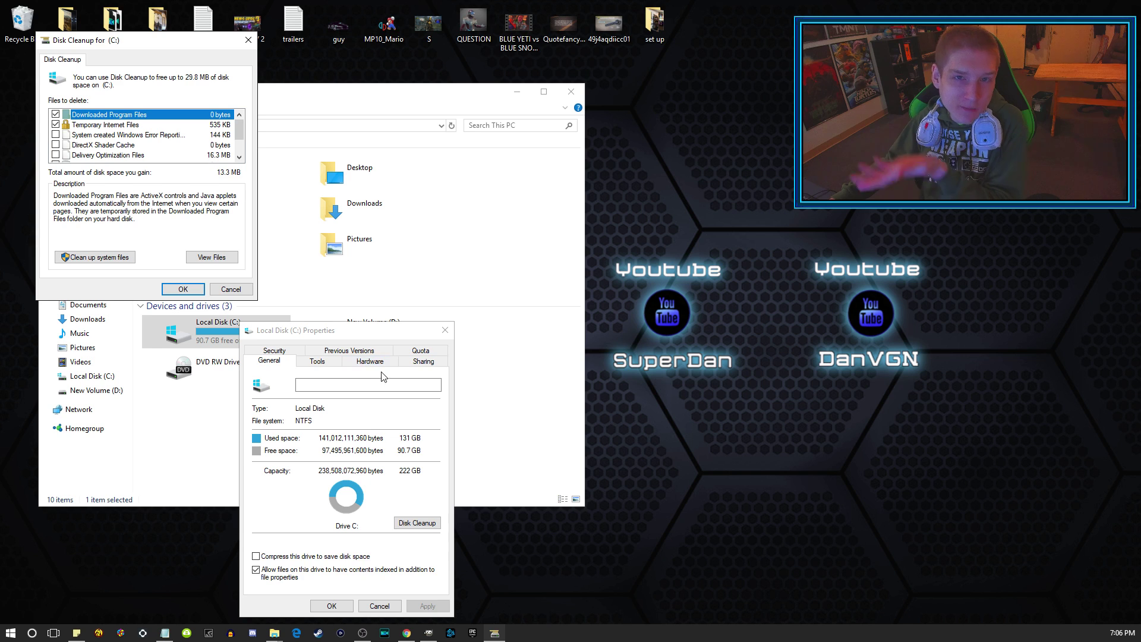
- Optimize drive C: using the optimization tool in the Local Disk (C:) properties and close the Optimize Drives window
click(334, 365)
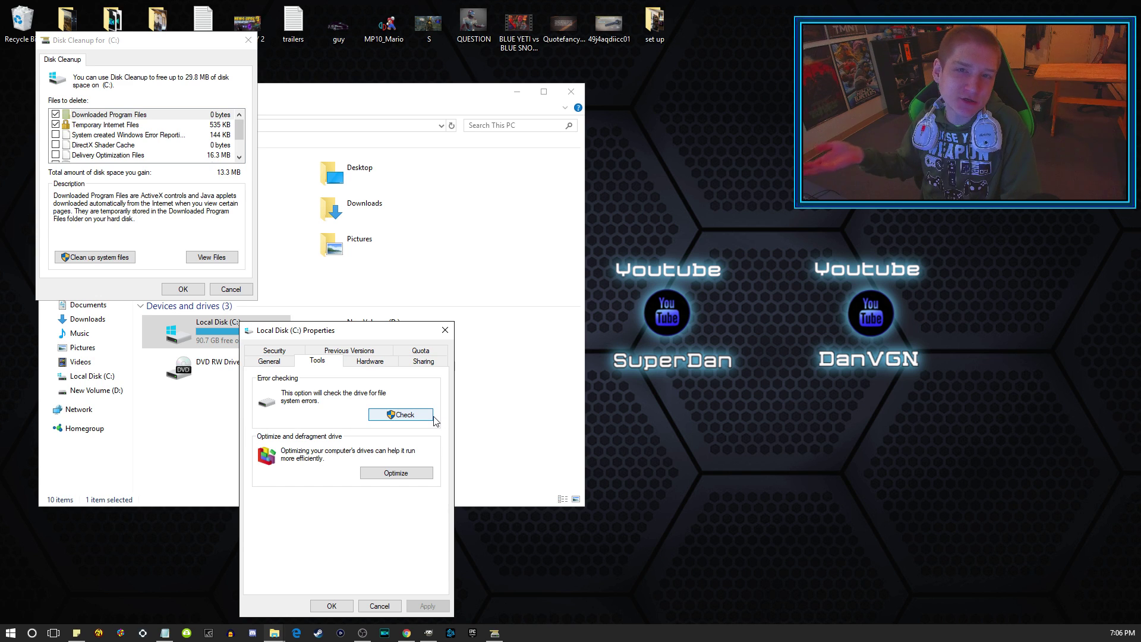
click(416, 478)
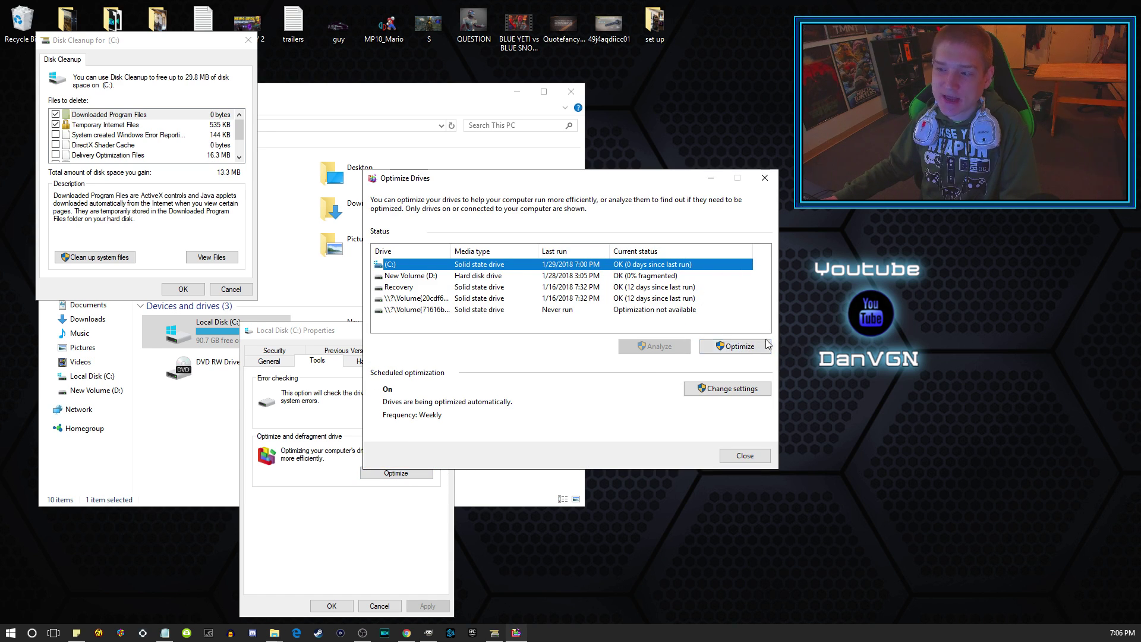
click(735, 346)
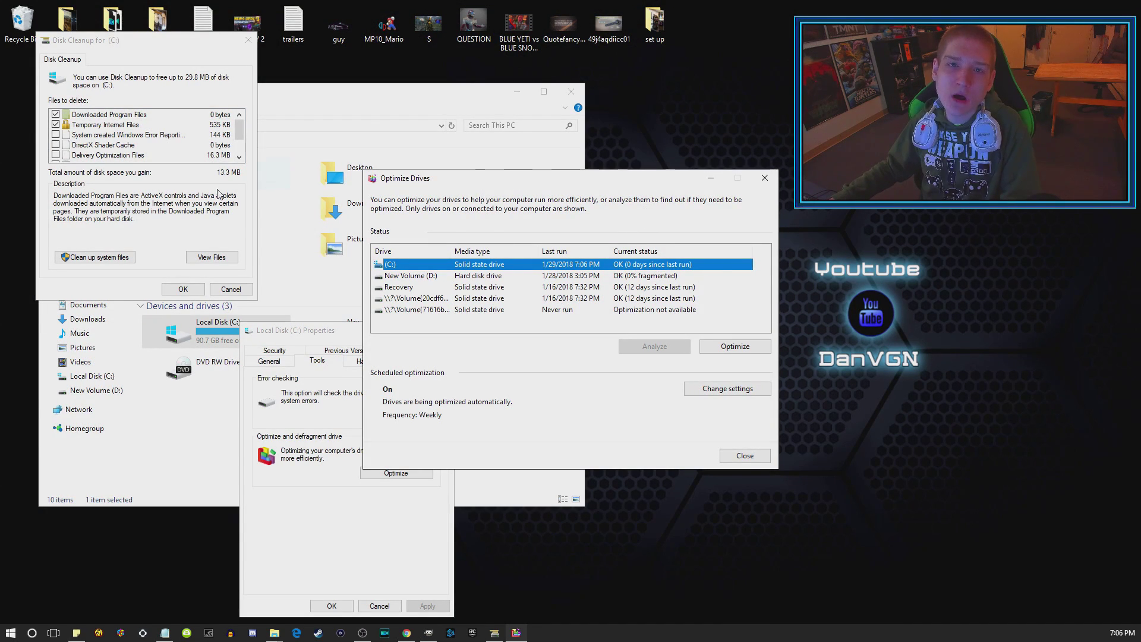
click(763, 458)
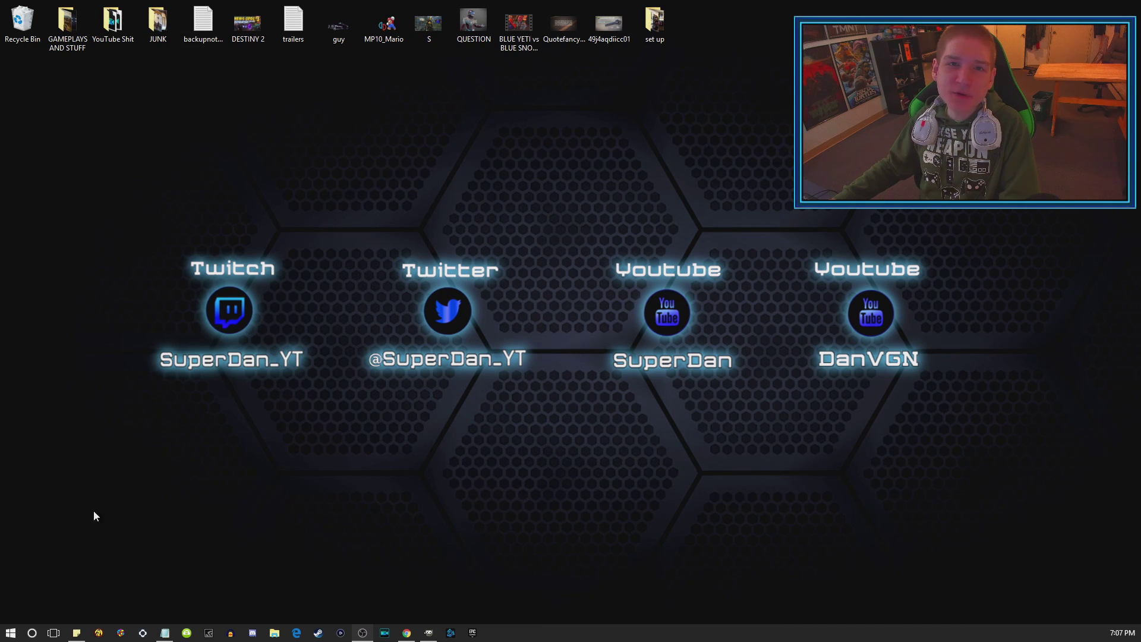
- Find Control Panel through Windows search and open its Power Options to view the available power plans
right_click(33, 632)
click(180, 591)
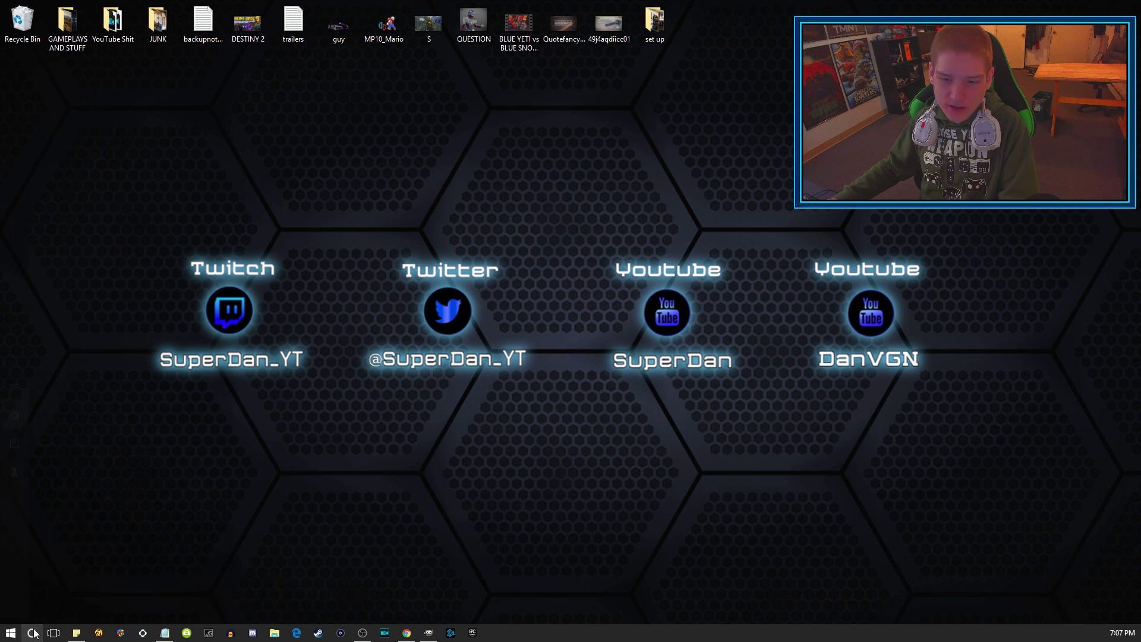
click(32, 632)
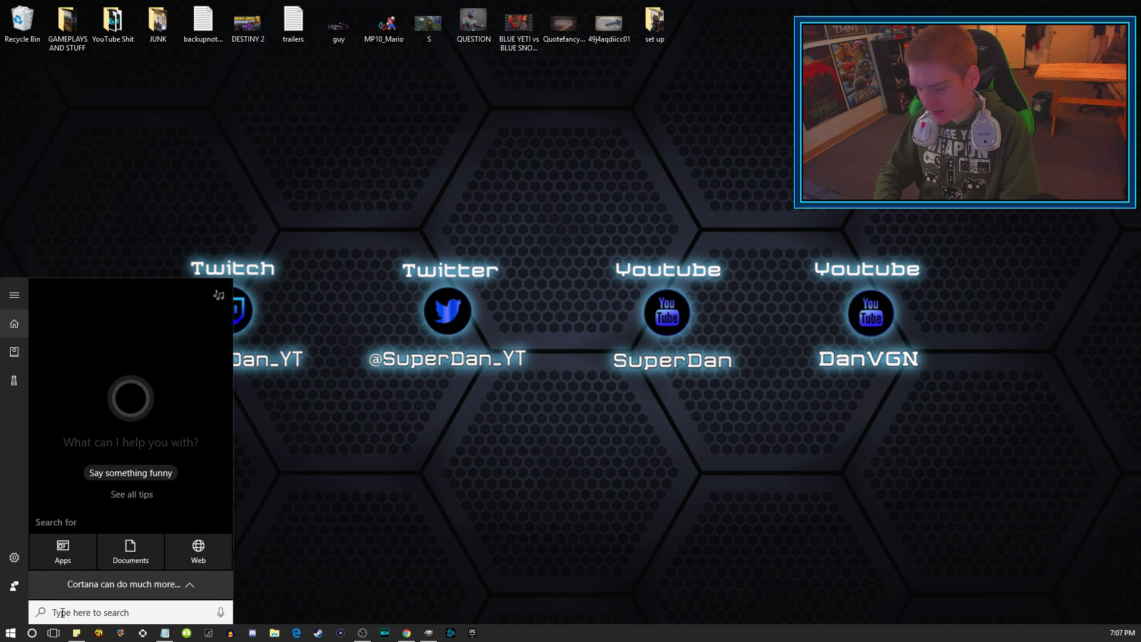
text(control)
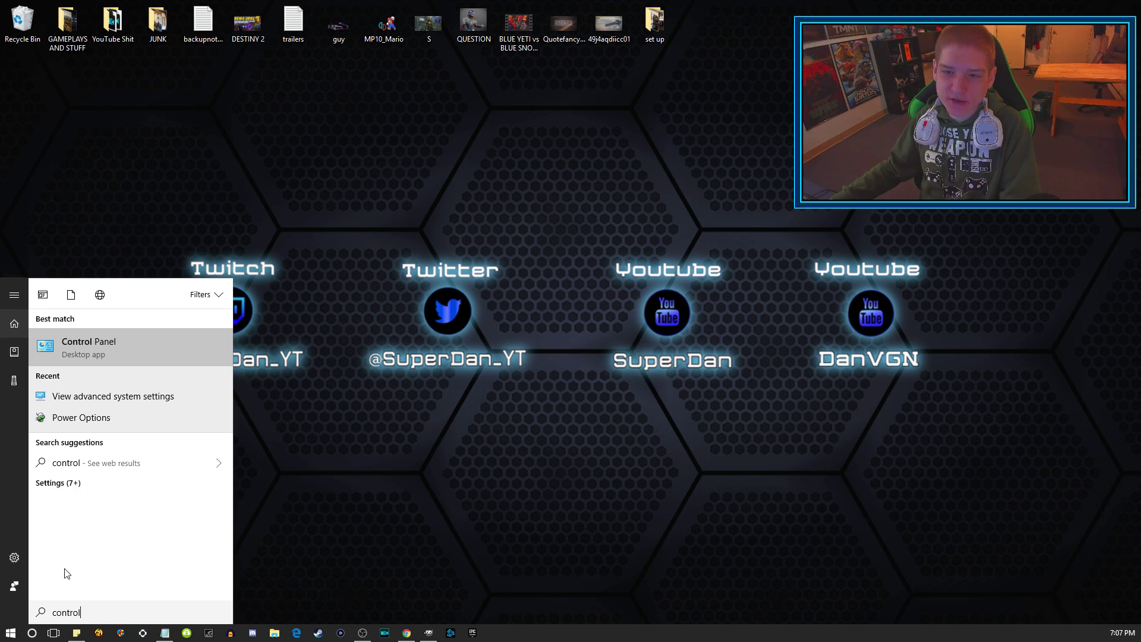
click(105, 343)
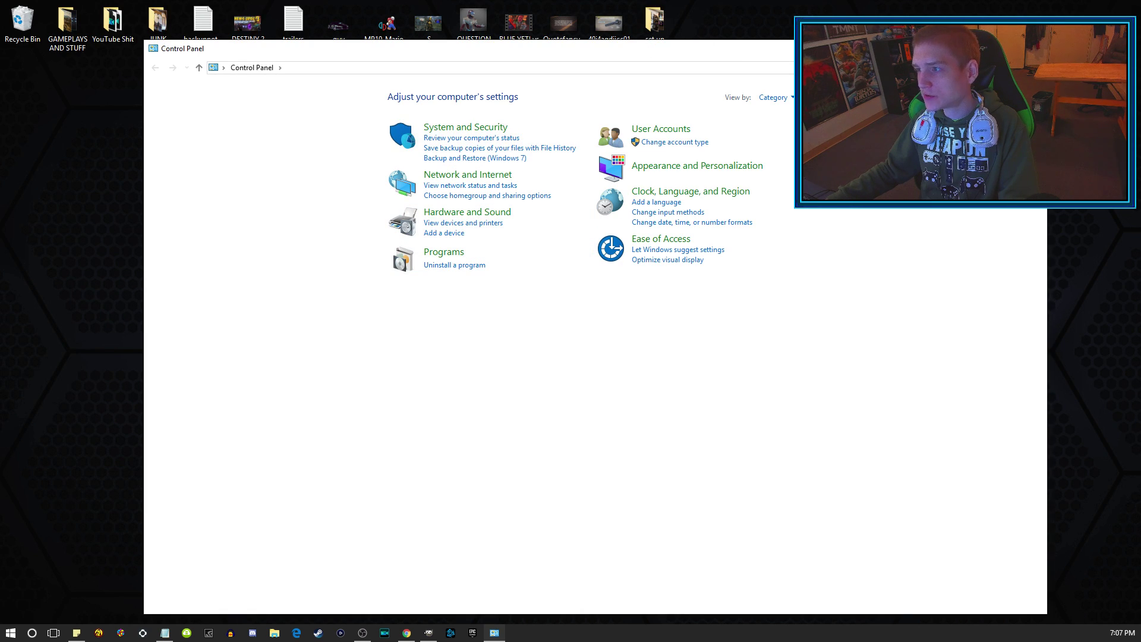
text(power)
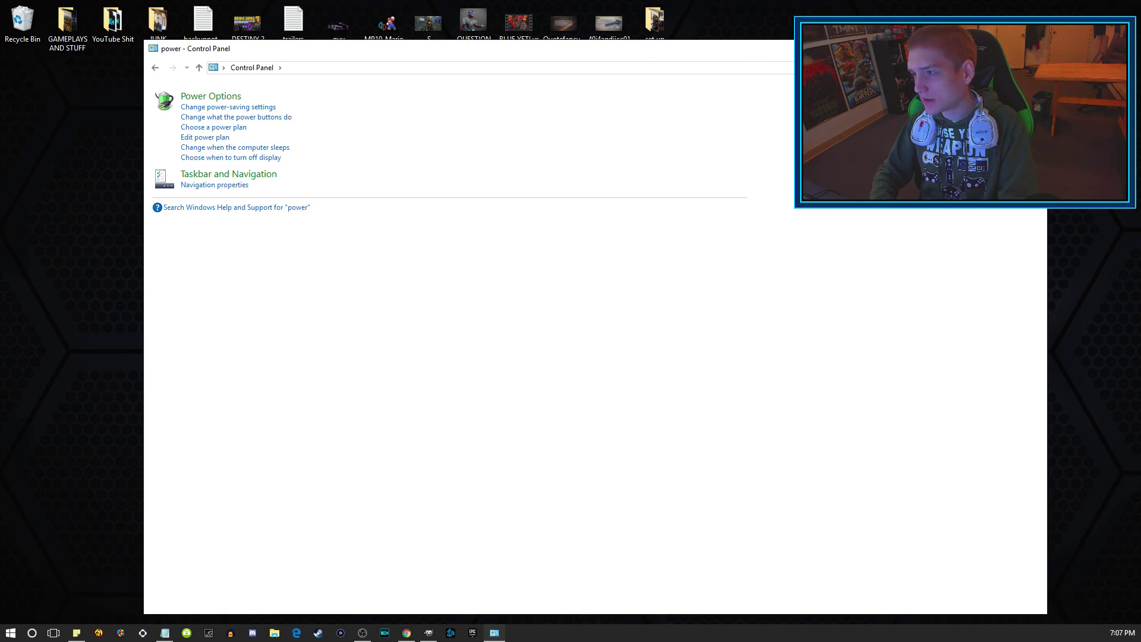
click(219, 98)
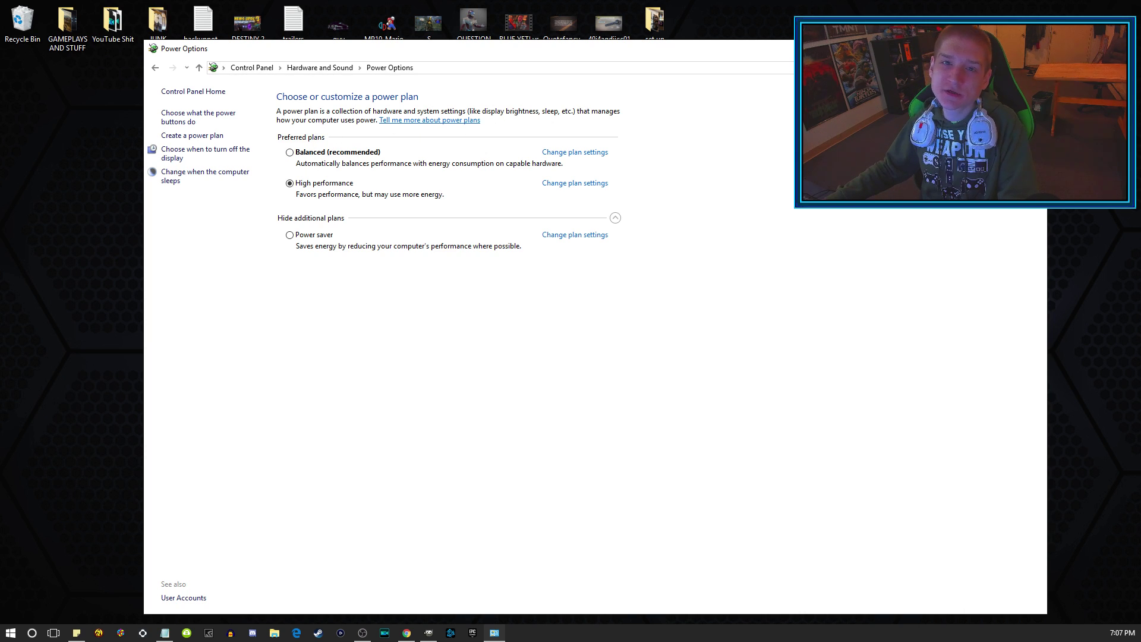
- Search Control Panel for the advanced system settings and review the Visual Effects in Performance Options without changing them
text(a)
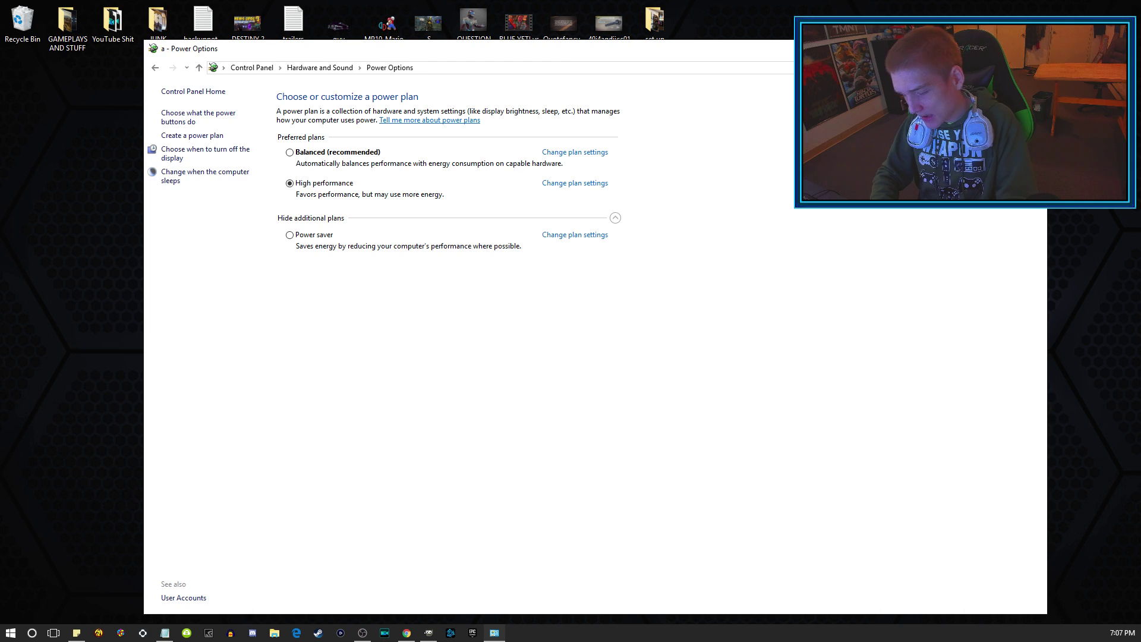
text(dvanced syste)
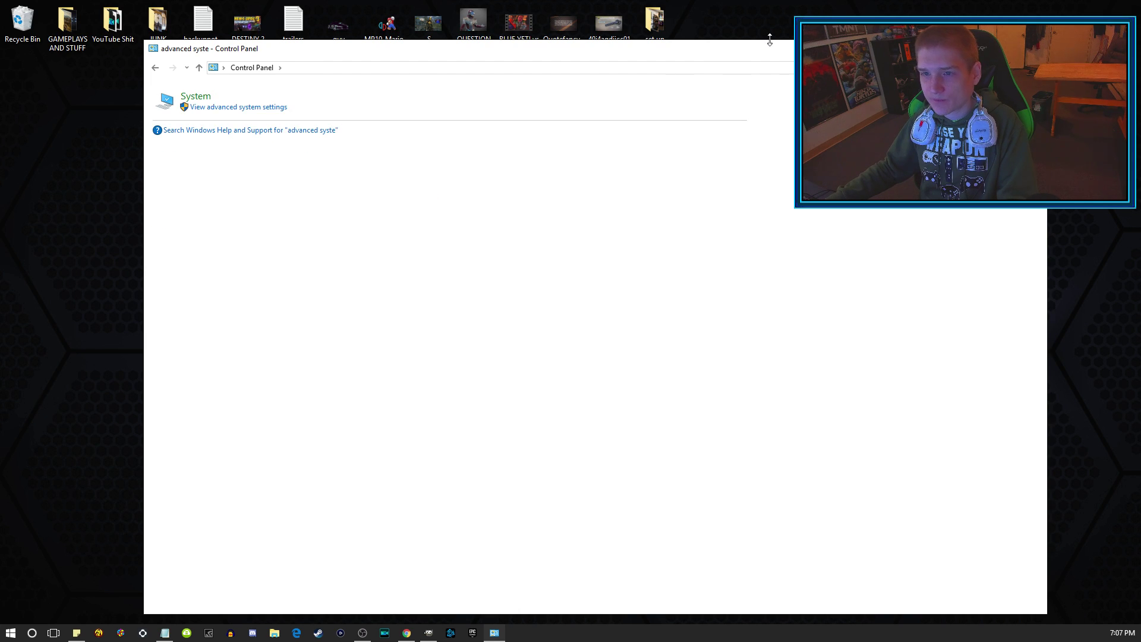
click(238, 108)
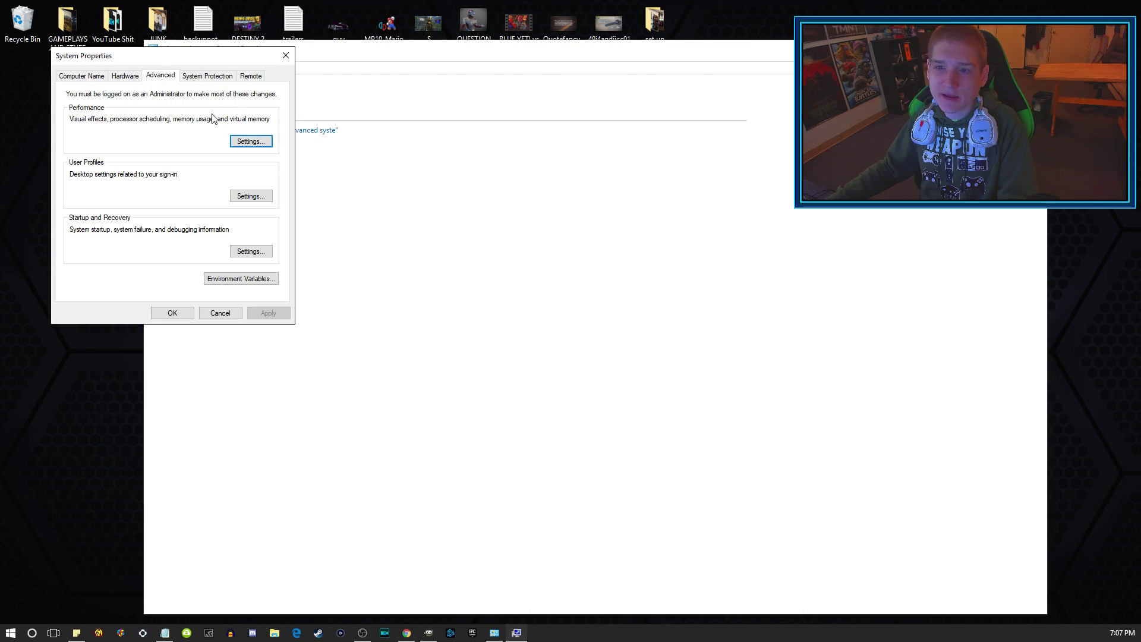
click(252, 142)
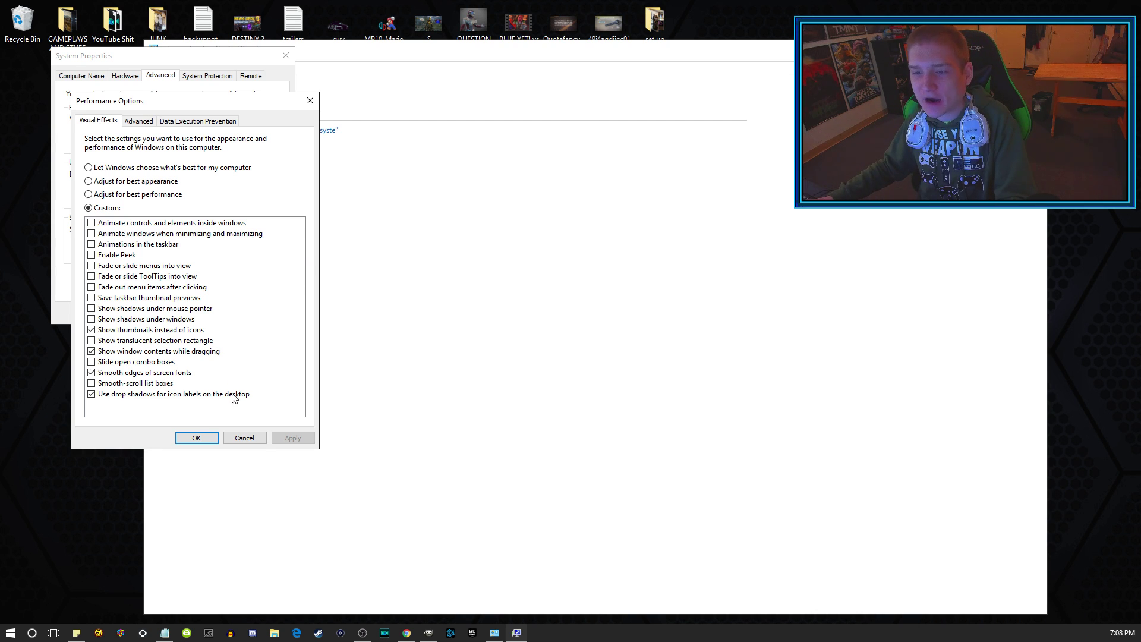
click(241, 438)
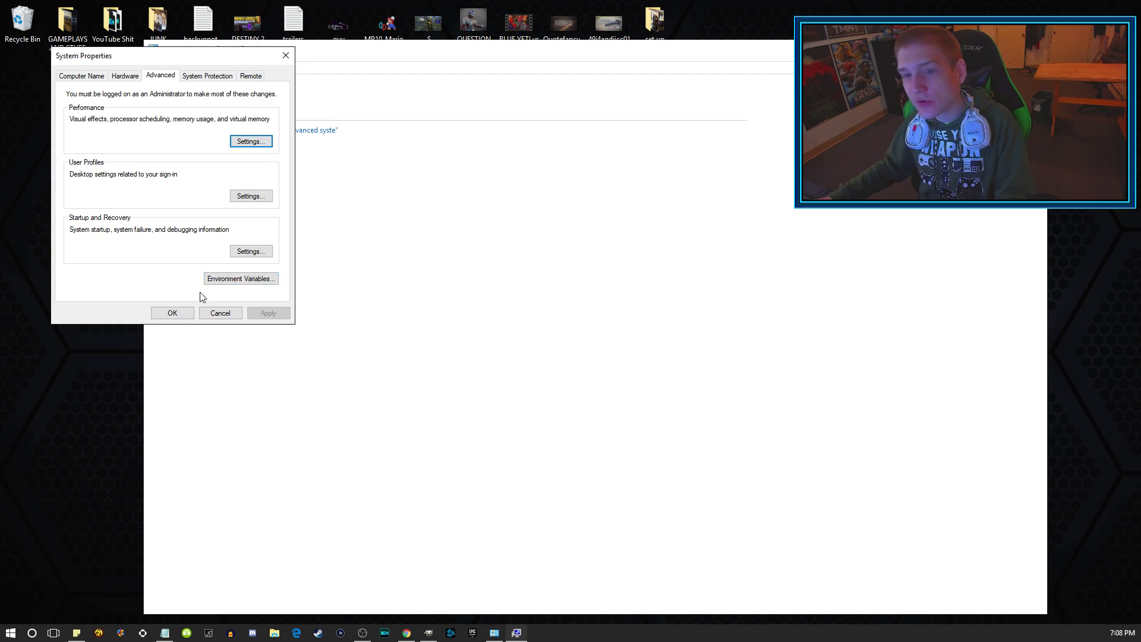
click(219, 317)
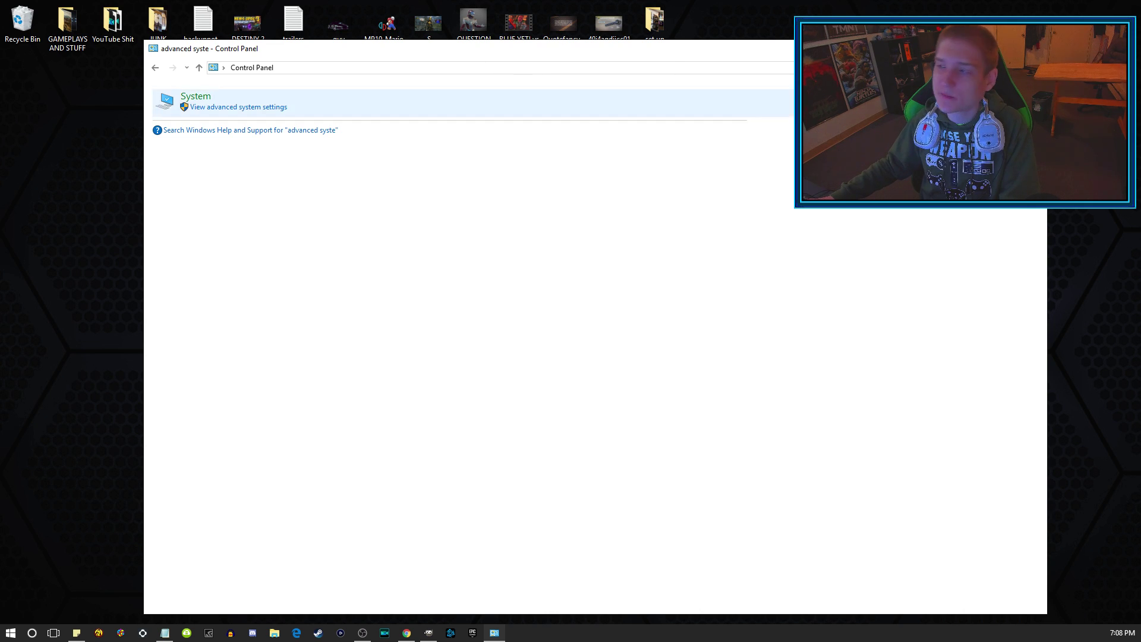
key(alt+F4)
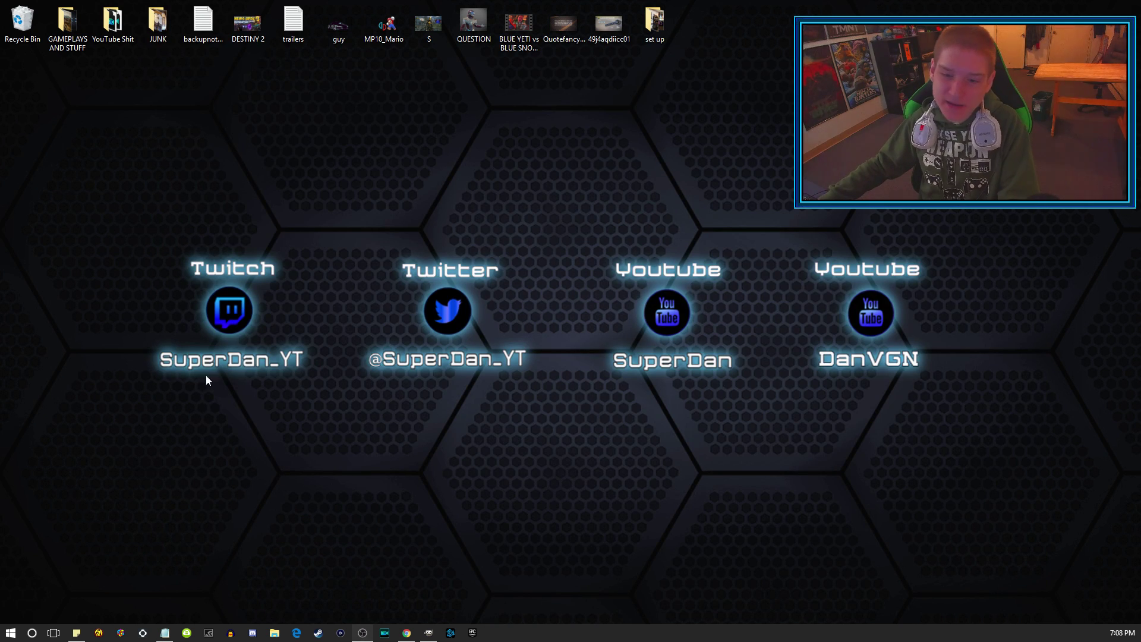
- Search Windows for %temp% and open the matching file folder
click(32, 634)
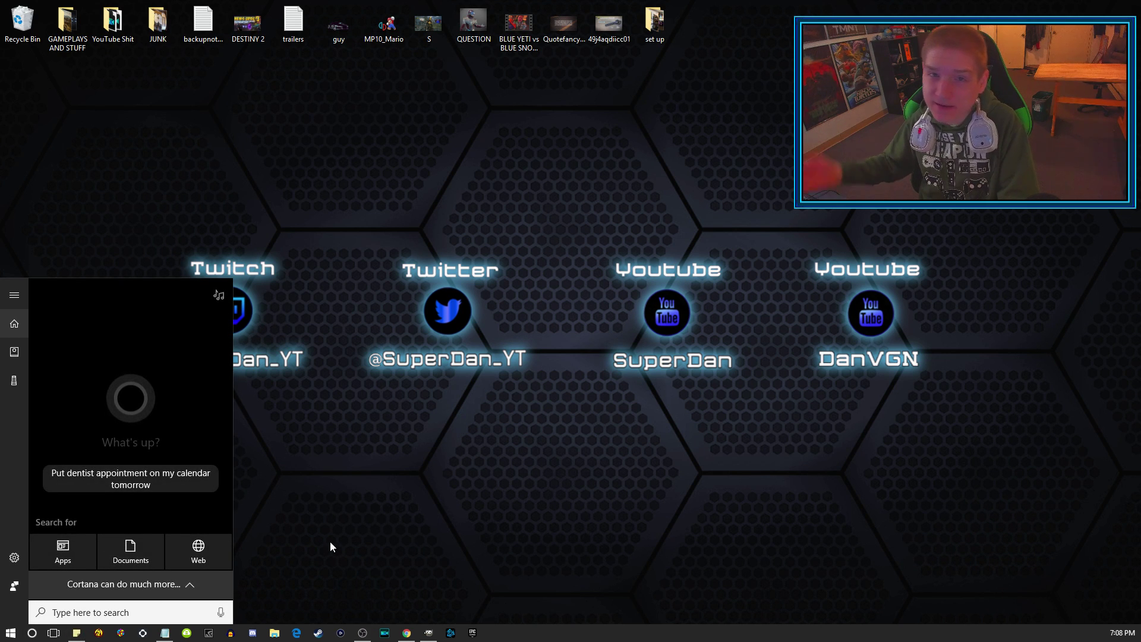
text(%)
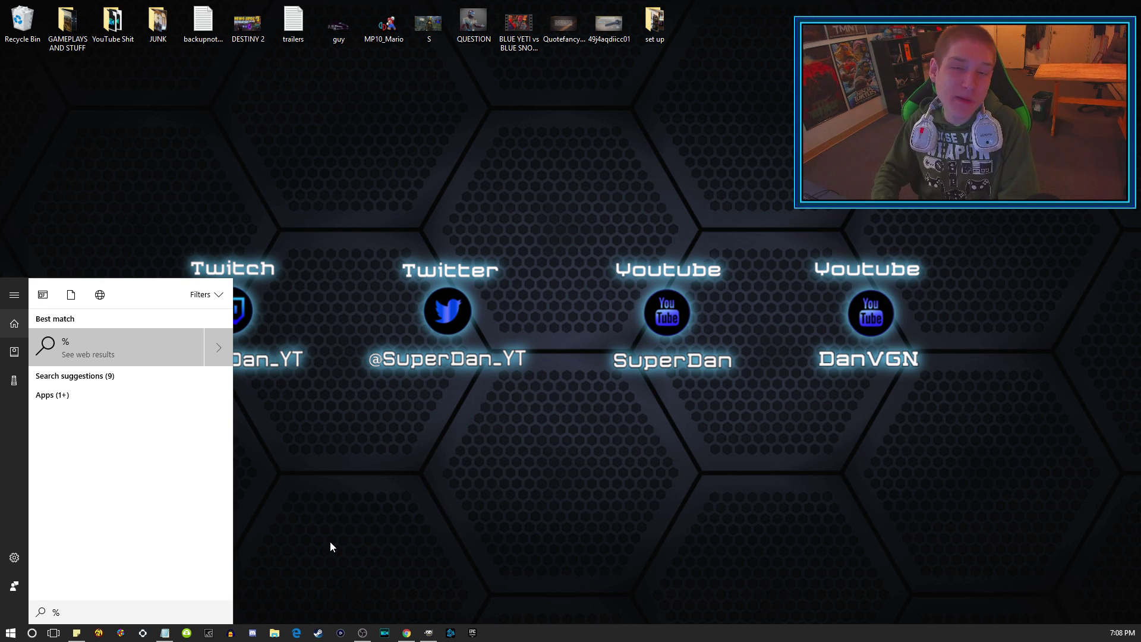
text(temp)
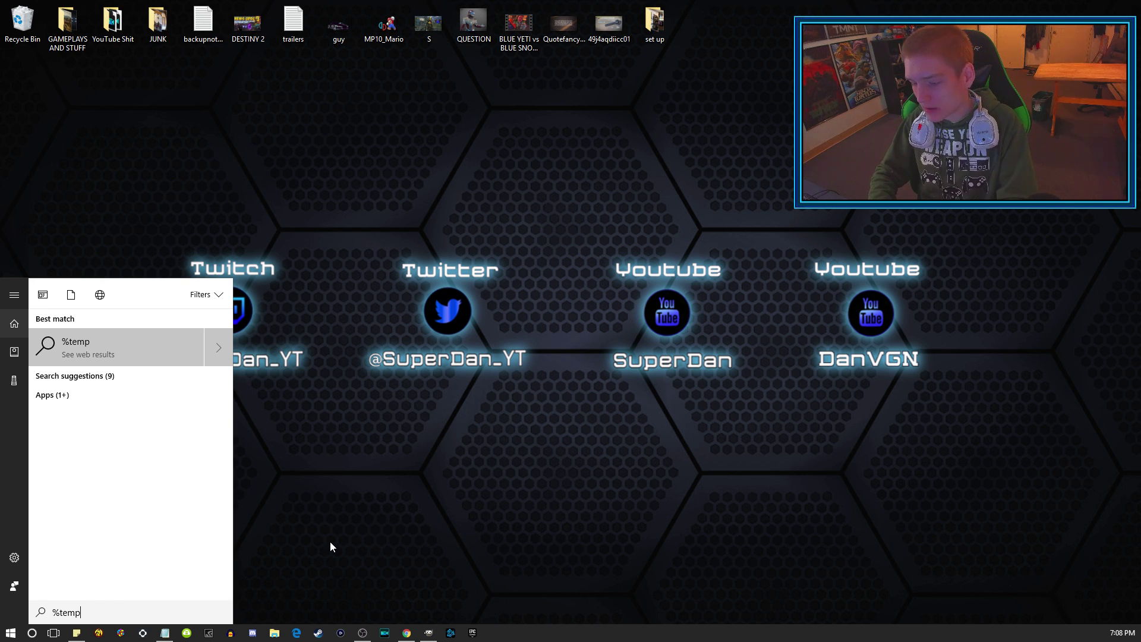
text(%)
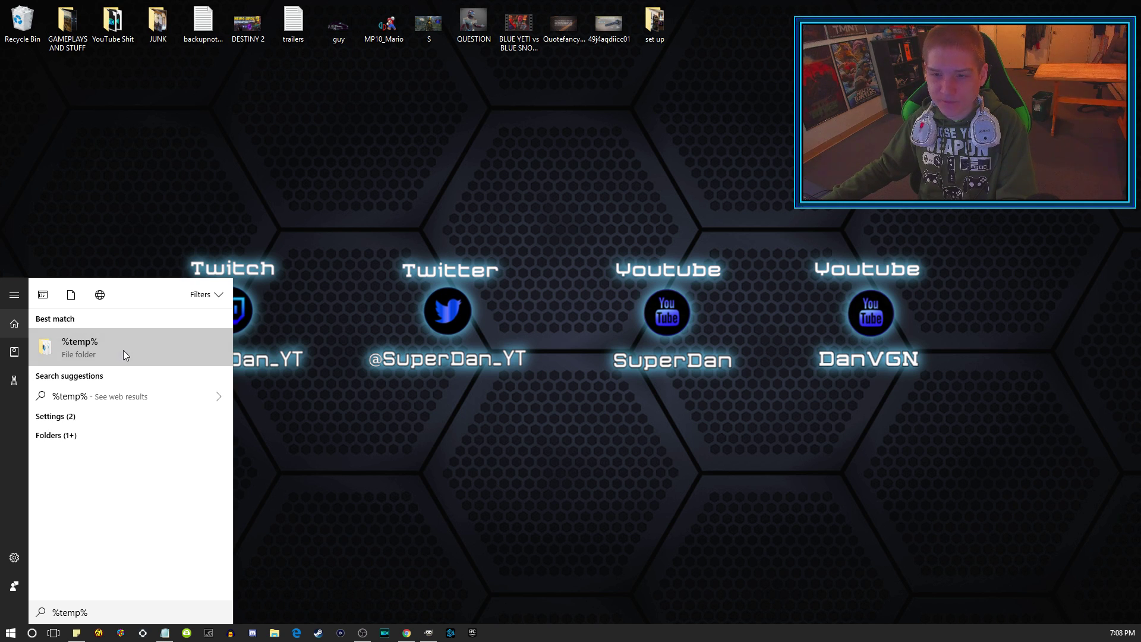
click(123, 350)
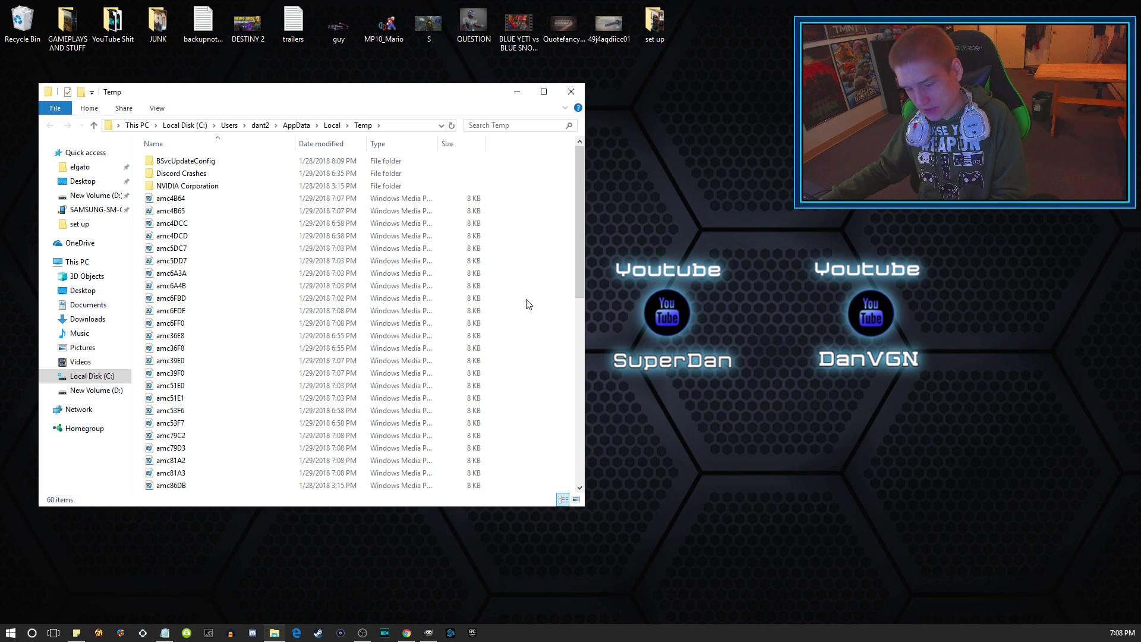
- Delete everything in the Temp folder, skipping the items in use, and close the folder window
key(ctrl+a)
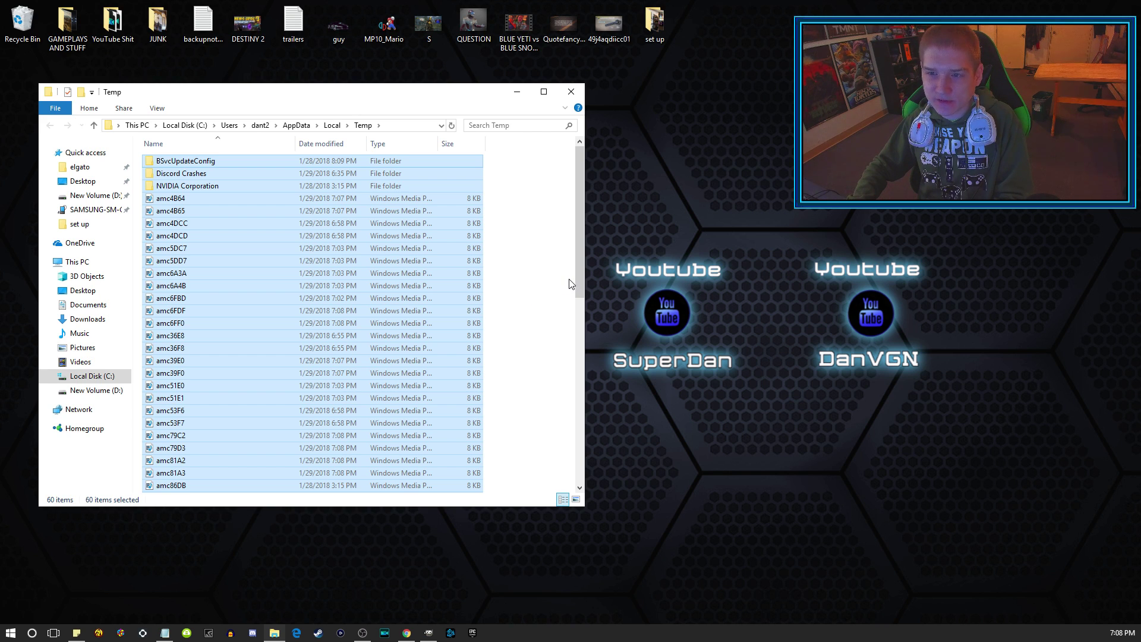
key(Delete)
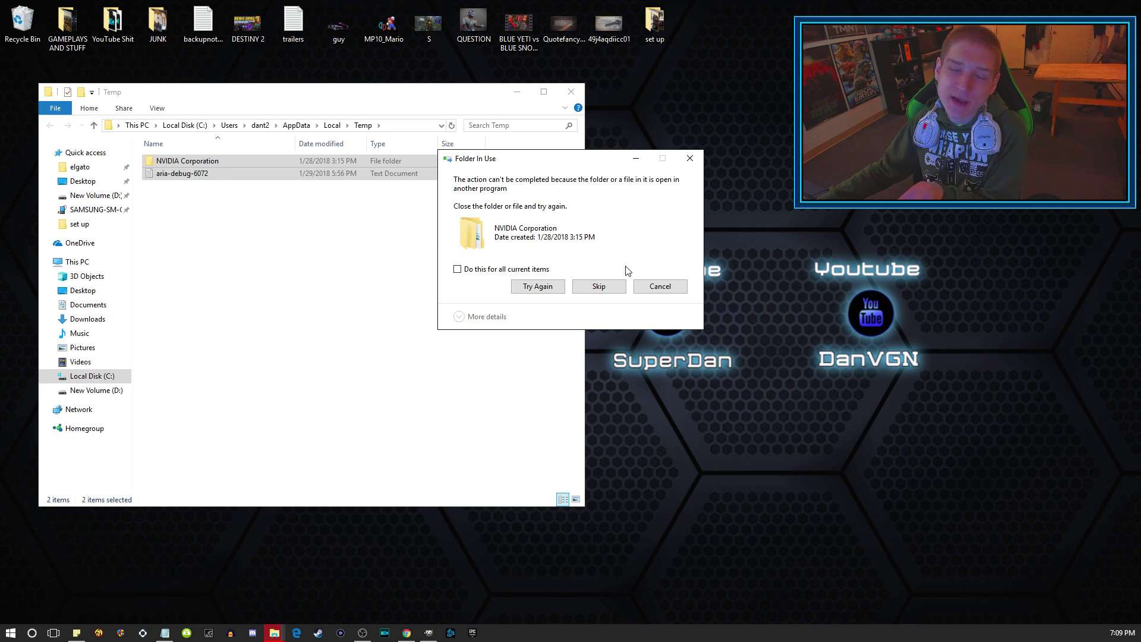
click(612, 282)
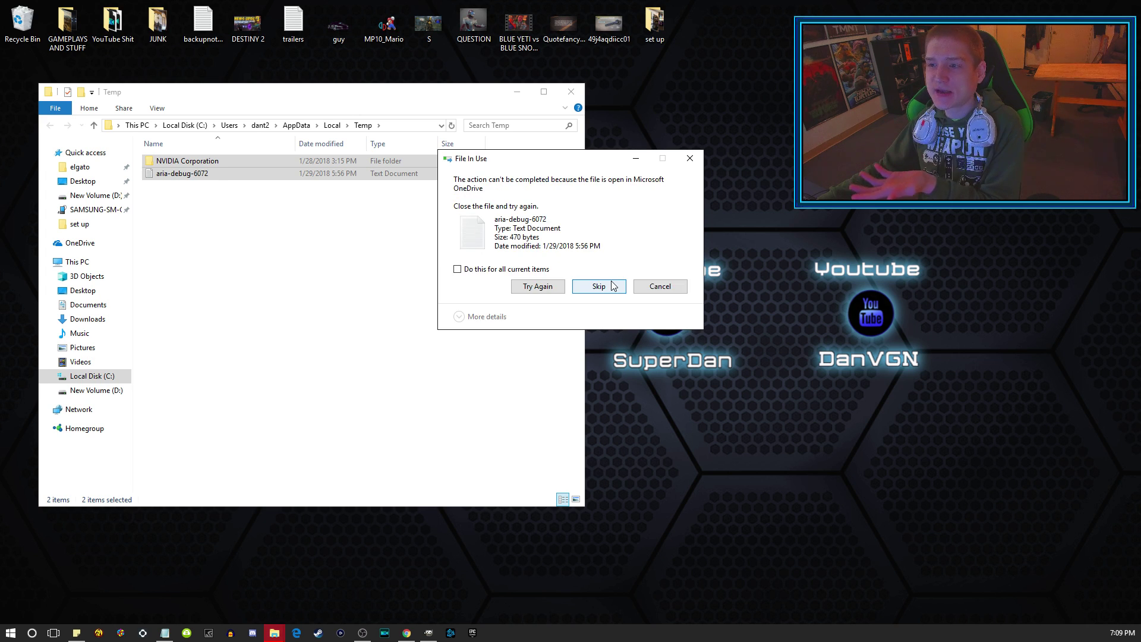
click(612, 283)
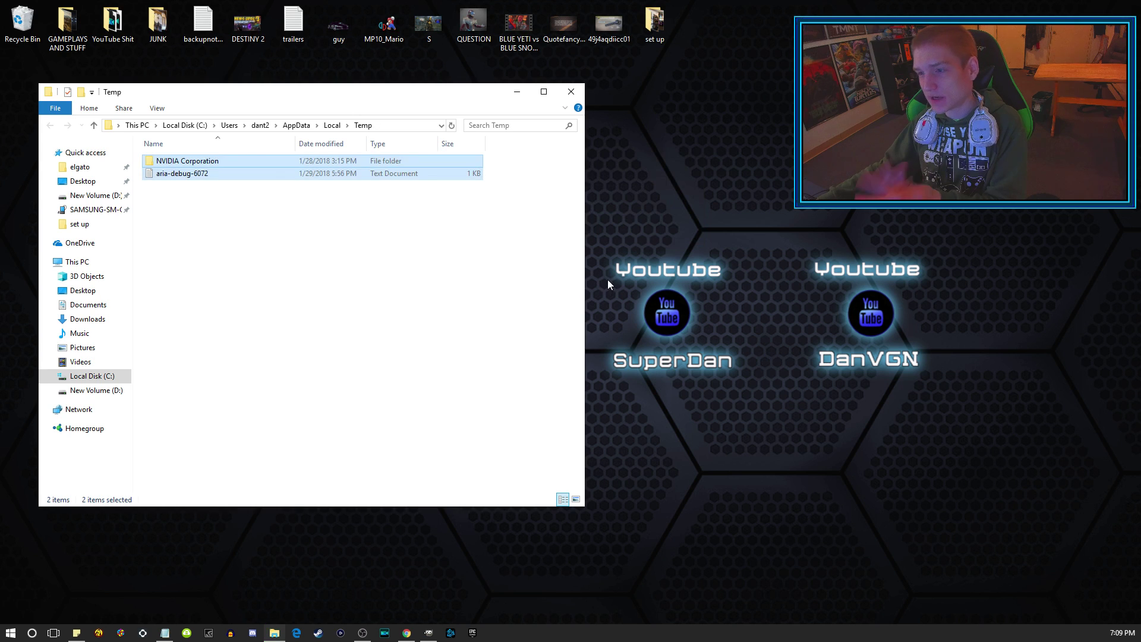
click(572, 92)
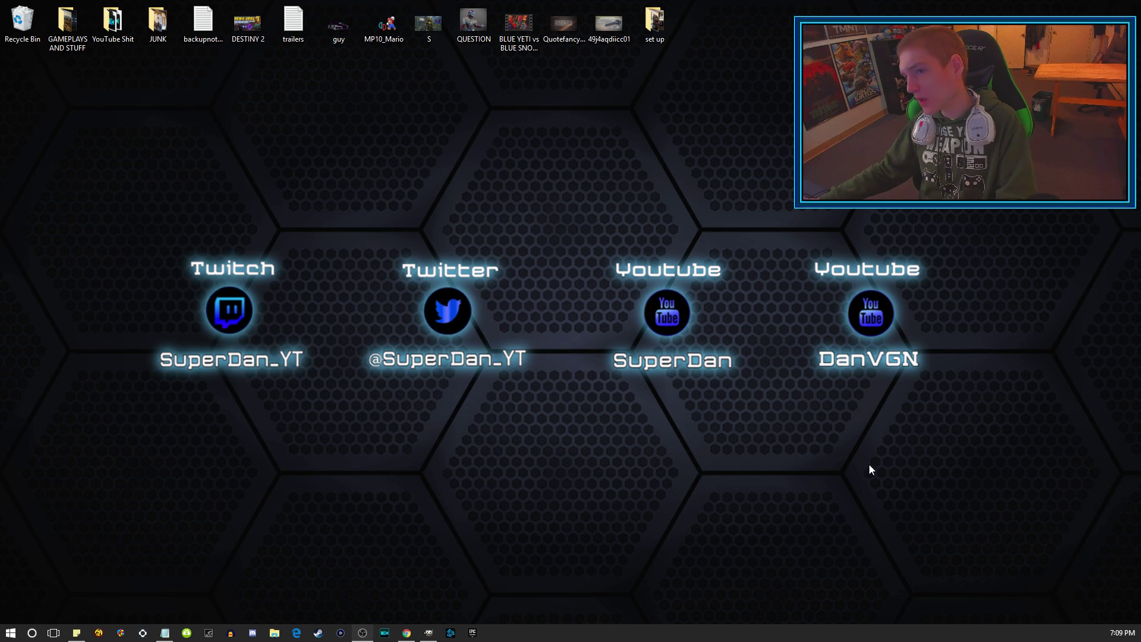
- Launch CCleaner, decline the new-version download, and view the Cleaner options before closing it
click(33, 632)
text(cc)
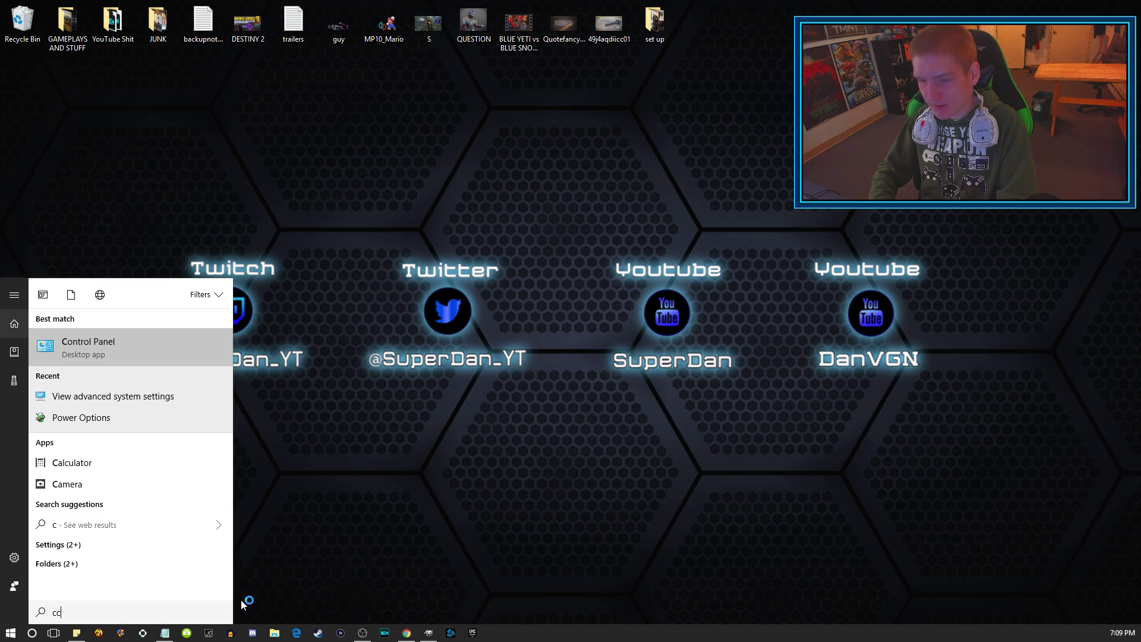
click(142, 356)
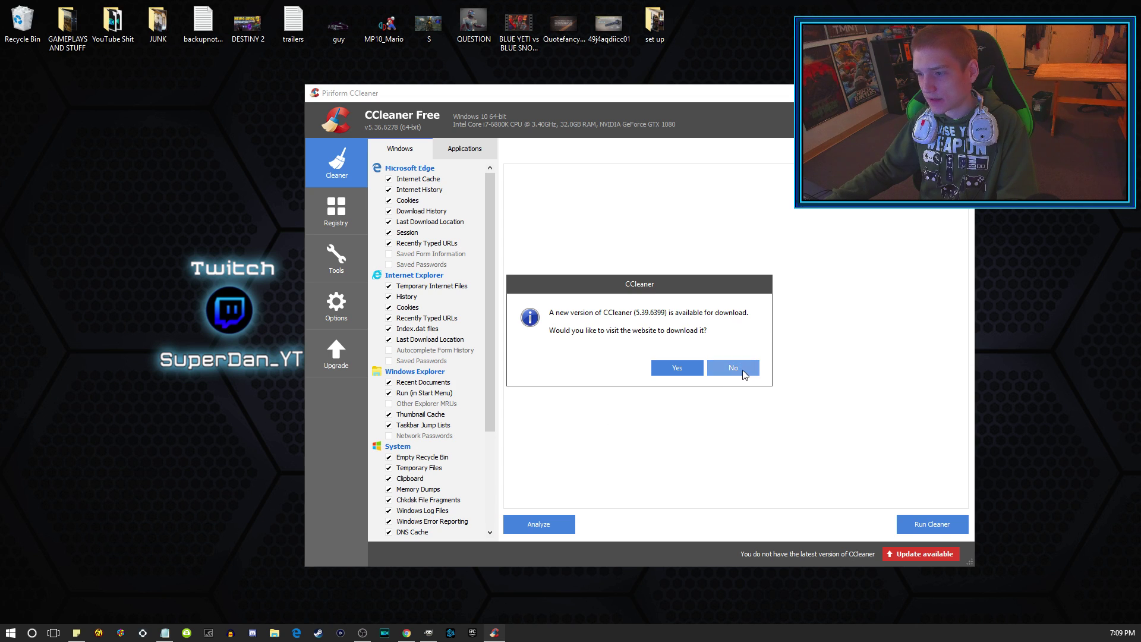
click(734, 368)
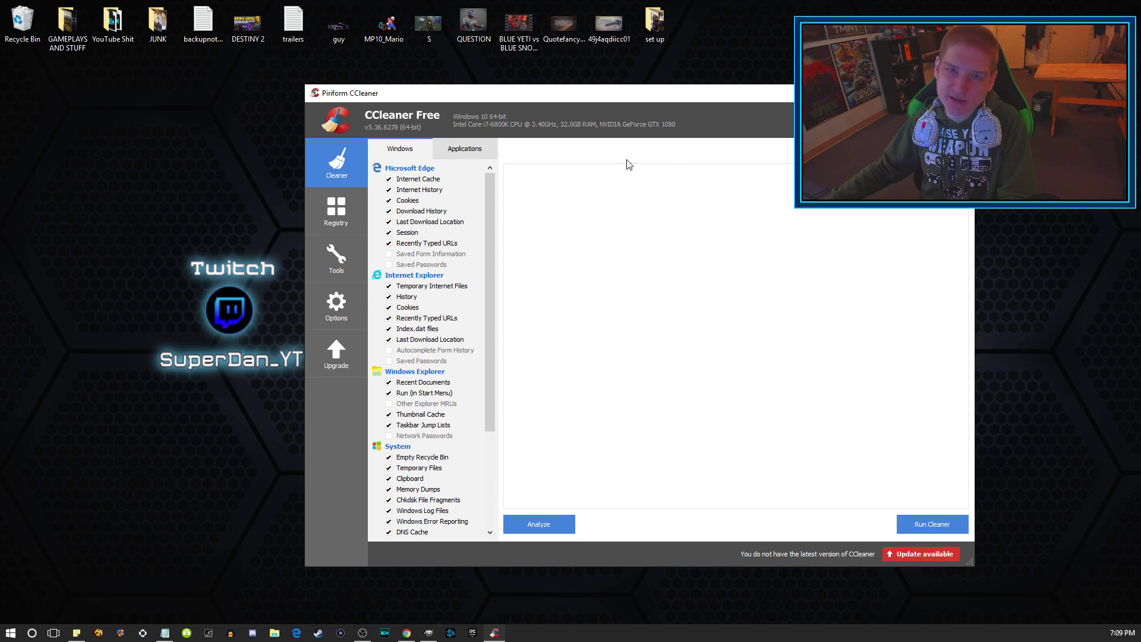
key(alt+F4)
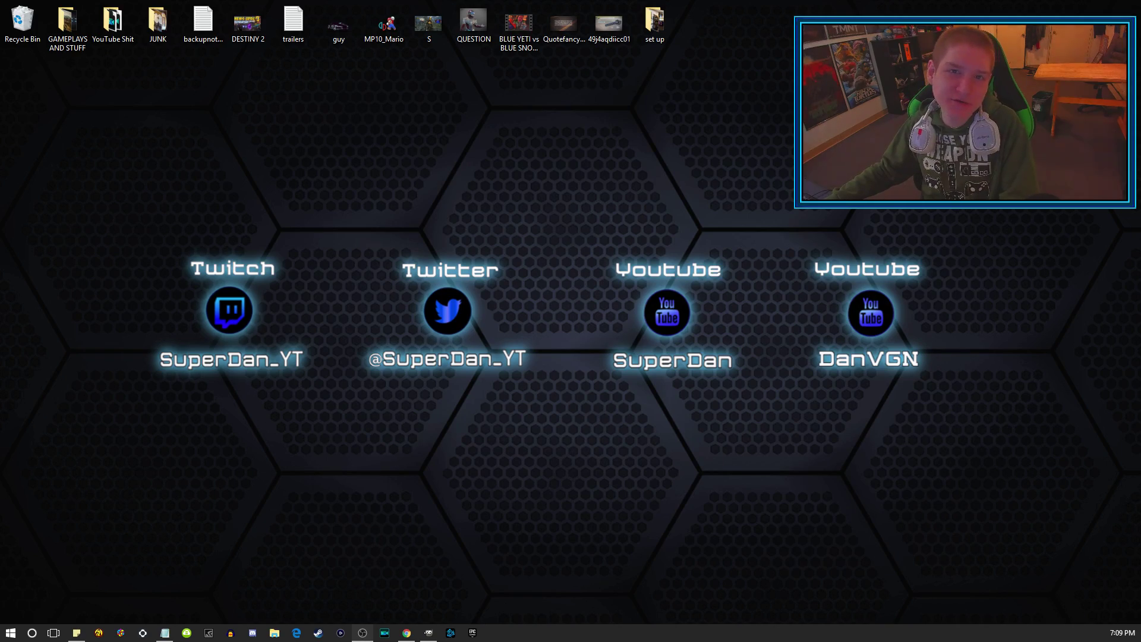